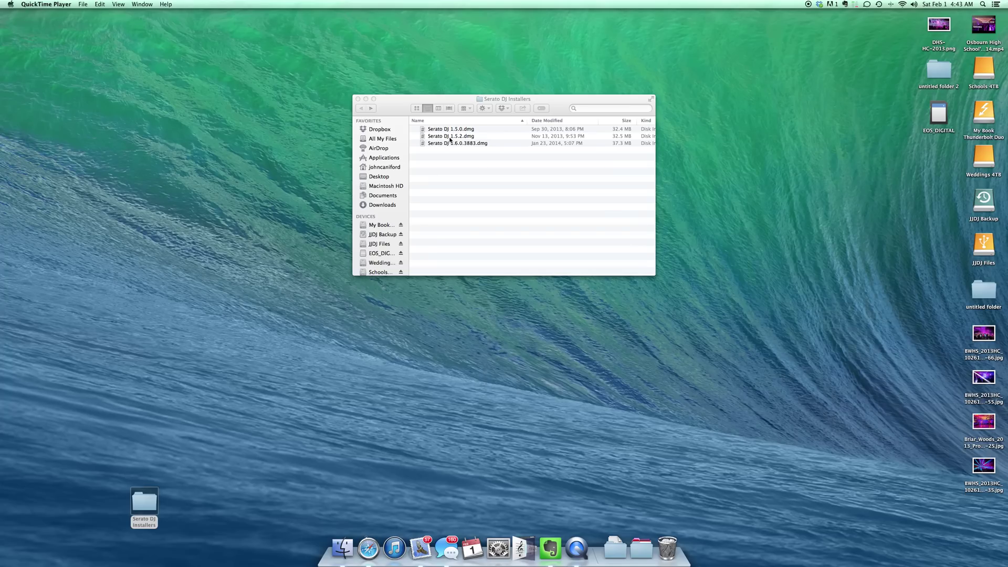
Bring the Serato DJ Installers window to the front with its three disk images listed
left_click(451, 140)
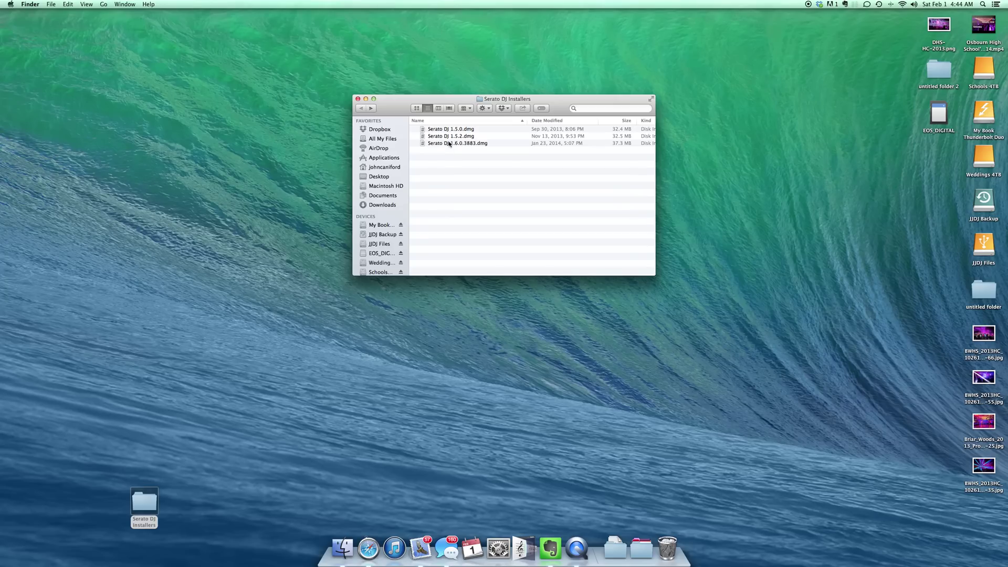
Mount Serato DJ 1.5.0.dmg, accept the licence, and copy Serato DJ into Applications
left_click(449, 129)
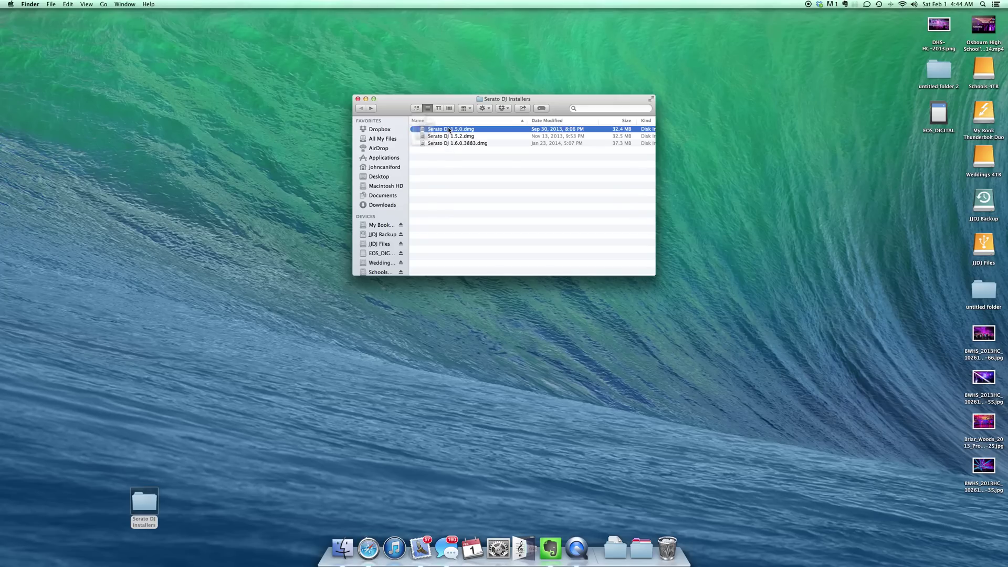
double_click(449, 129)
left_click(589, 267)
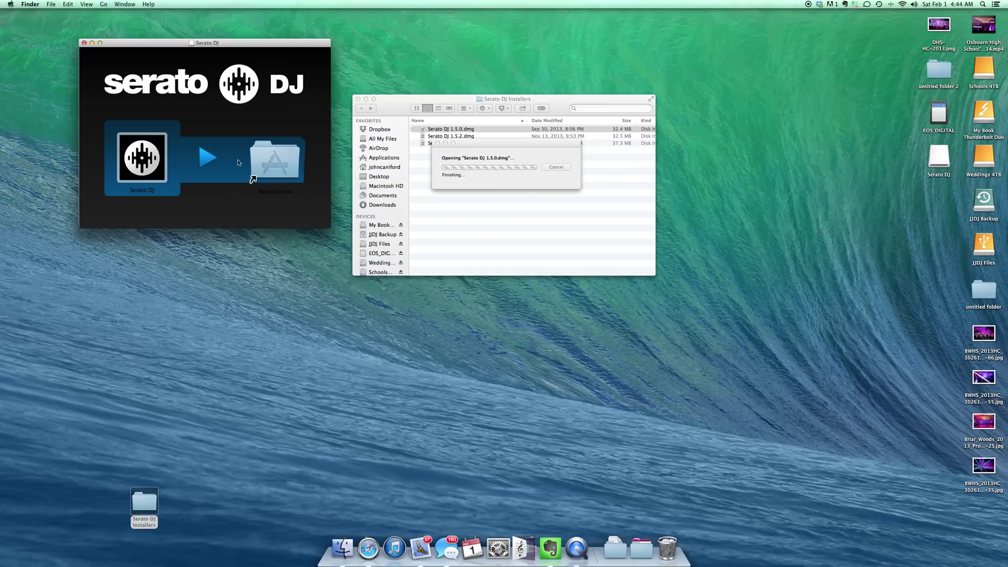
left_click_drag(136, 157, 267, 166)
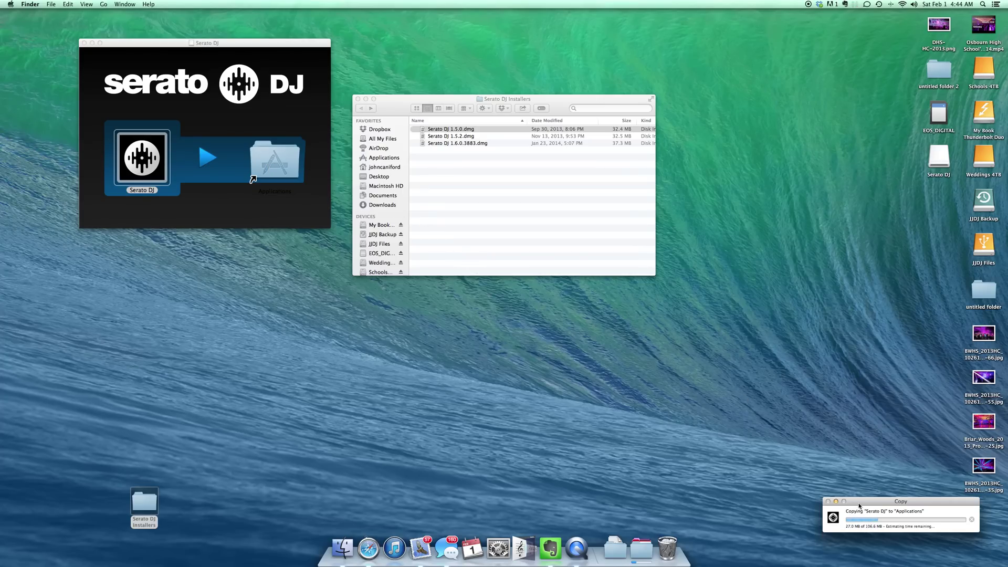
left_click_drag(859, 506, 412, 328)
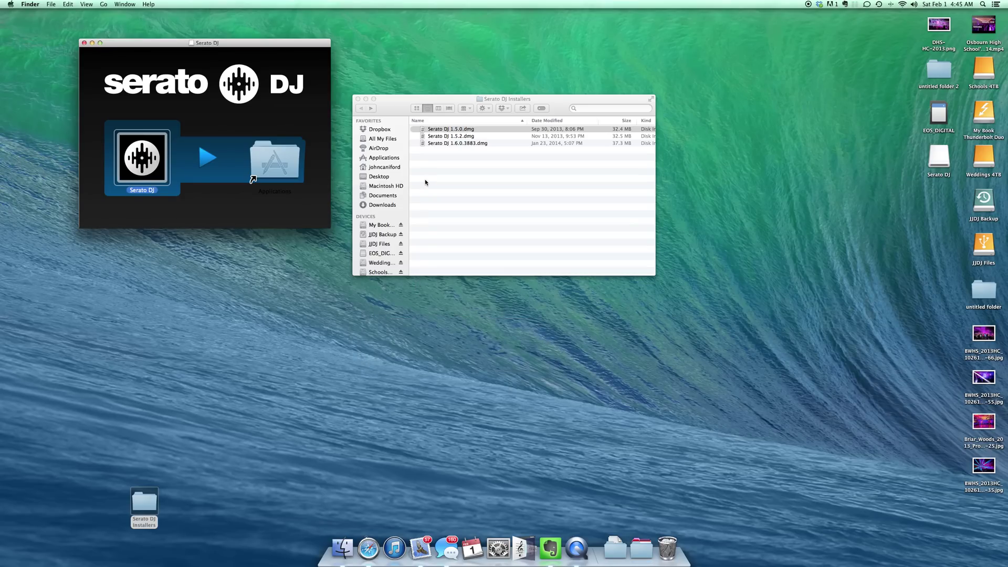
Open a new Finder window showing the Applications folder in list view
left_click(444, 233)
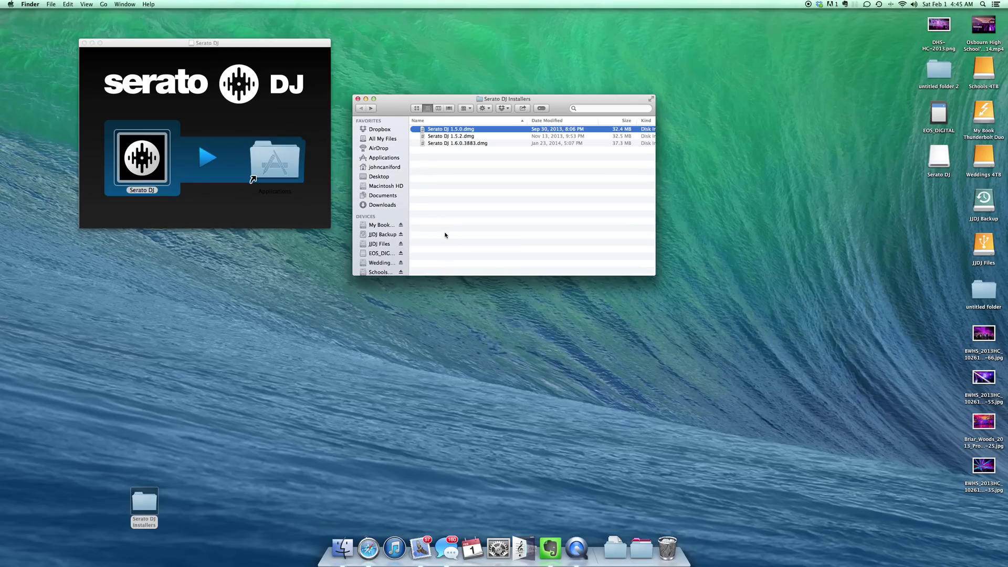
key("super+n")
left_click_drag(499, 303, 334, 283)
left_click(335, 342)
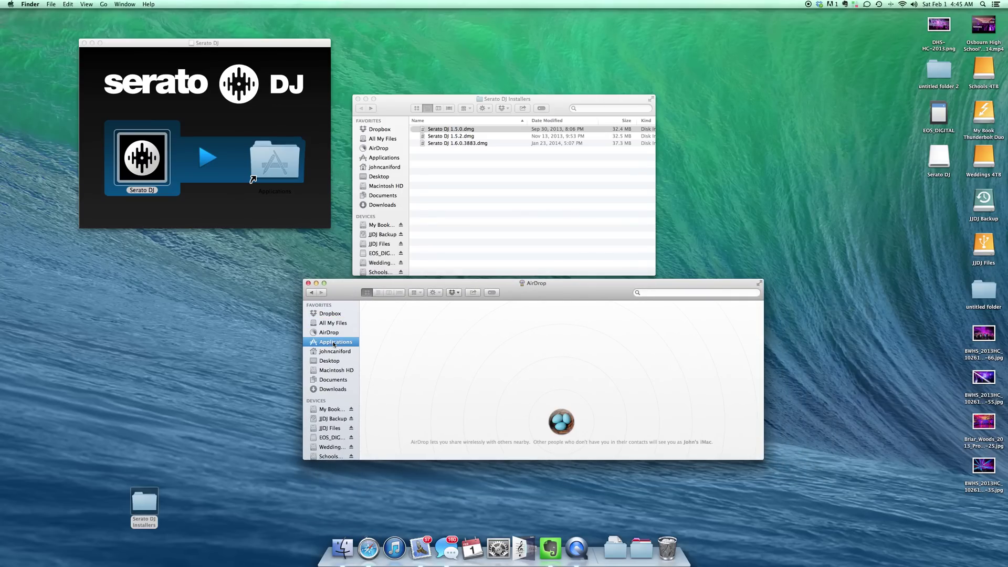
left_click(378, 292)
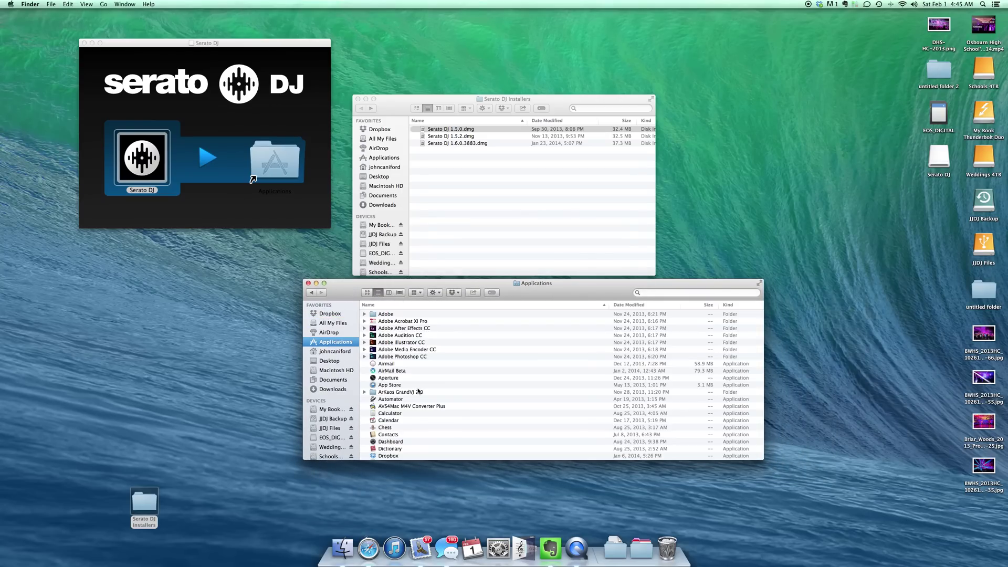
scroll(415, 376, "down", 2)
scroll(413, 377, "down", 15)
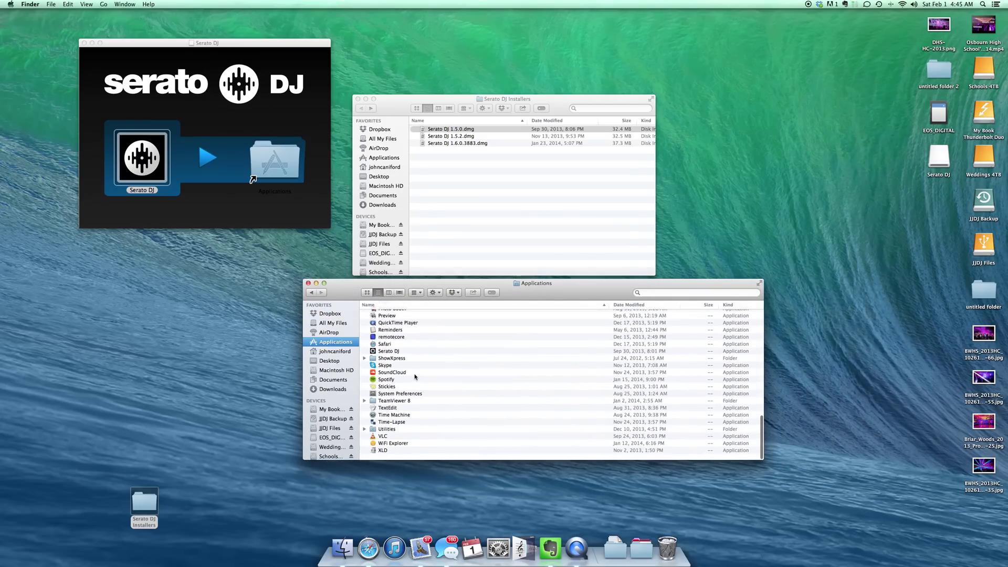
Rename the installed Serato DJ app to 'Serato DJ 1.5.0 (Prev)'
left_click(391, 359)
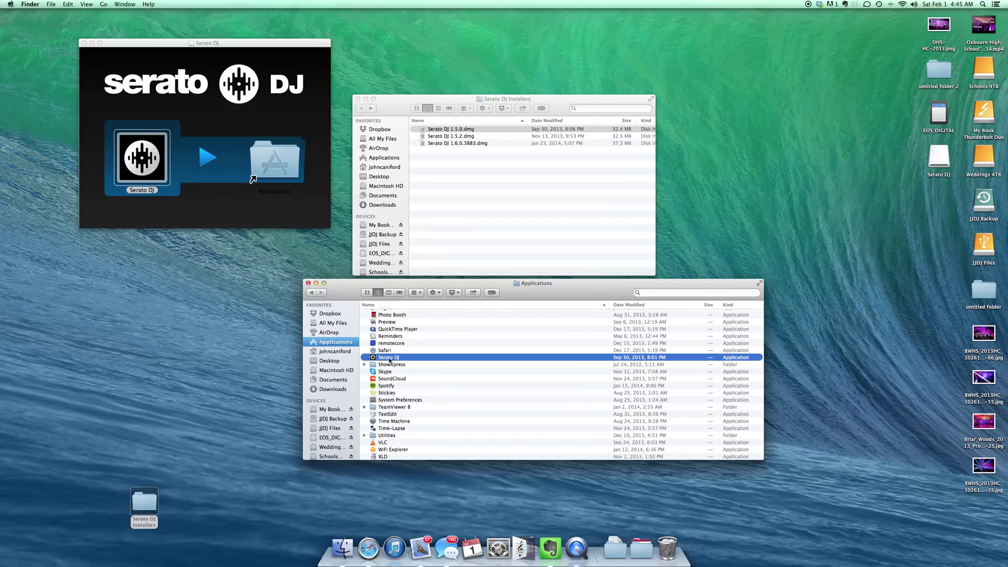
left_click(390, 359)
key("Right")
type("1.5.0 (Prev")
key("Return")
key("Down")
key("Down")
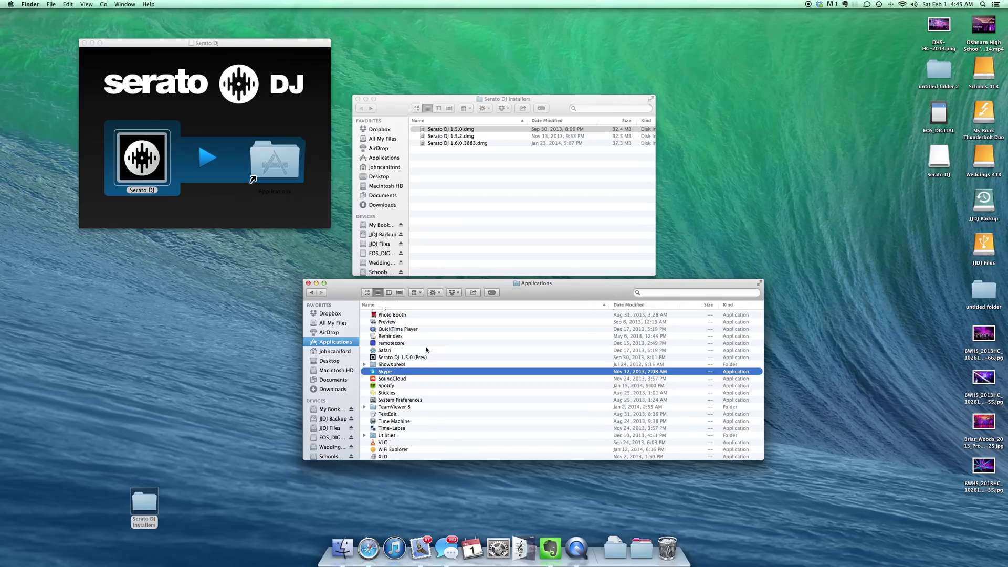
Mount the Serato DJ 1.5.2 disk image, accept the licence, and copy Serato DJ into Applications
left_click(83, 43)
left_click(483, 136)
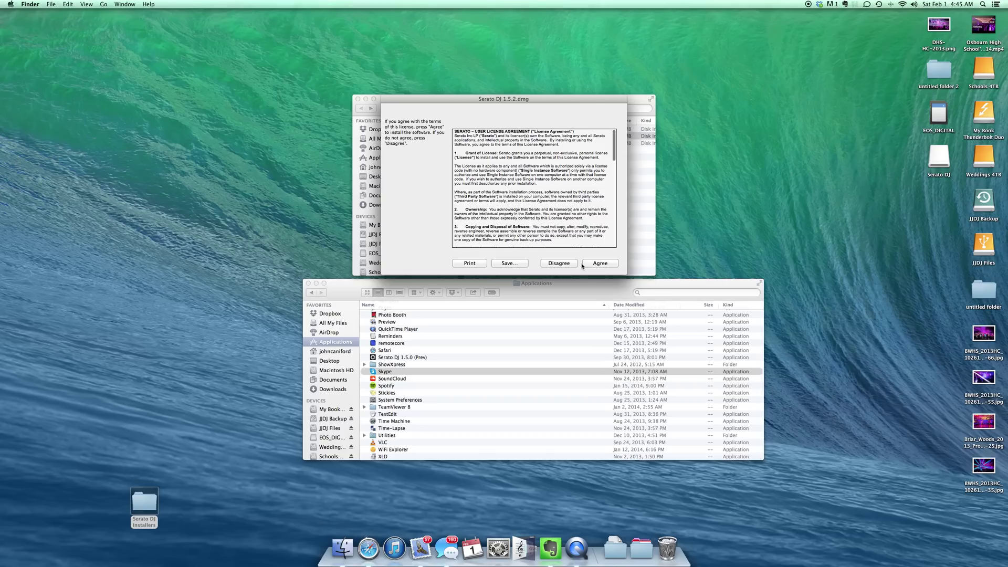
left_click(586, 264)
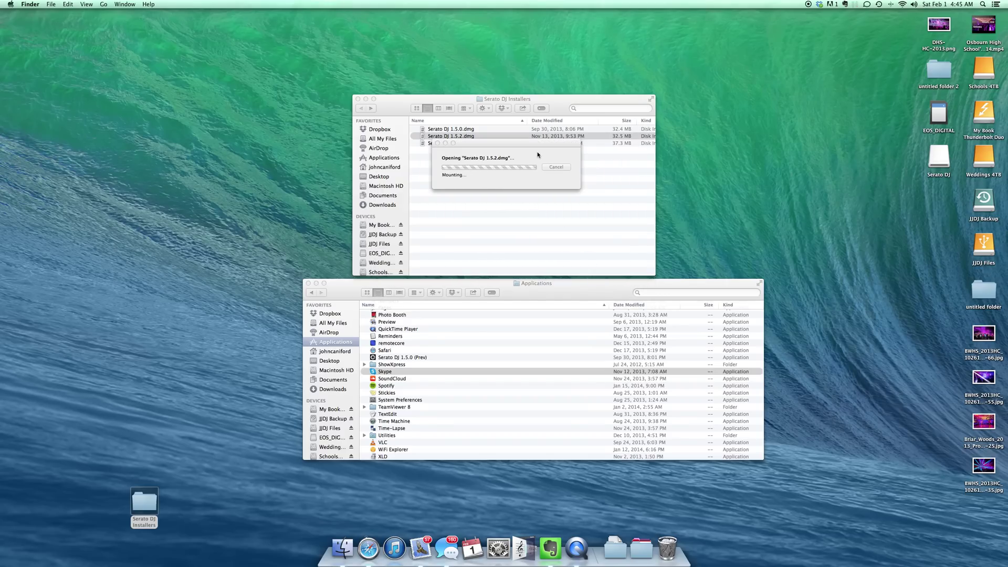
left_click_drag(143, 157, 256, 165)
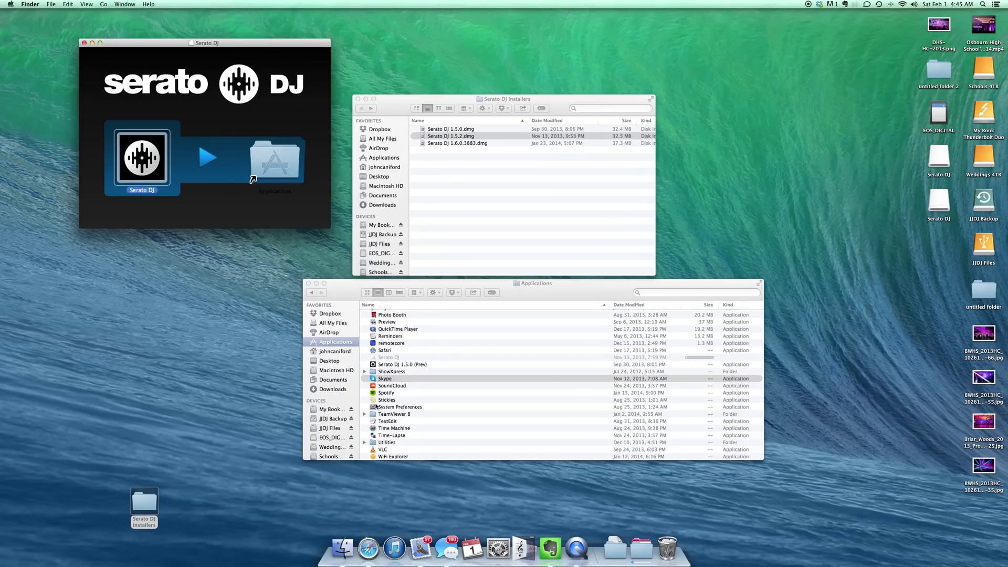
Rename the newly copied Serato DJ to 'Serato DJ 1.5.2'
left_click(388, 363)
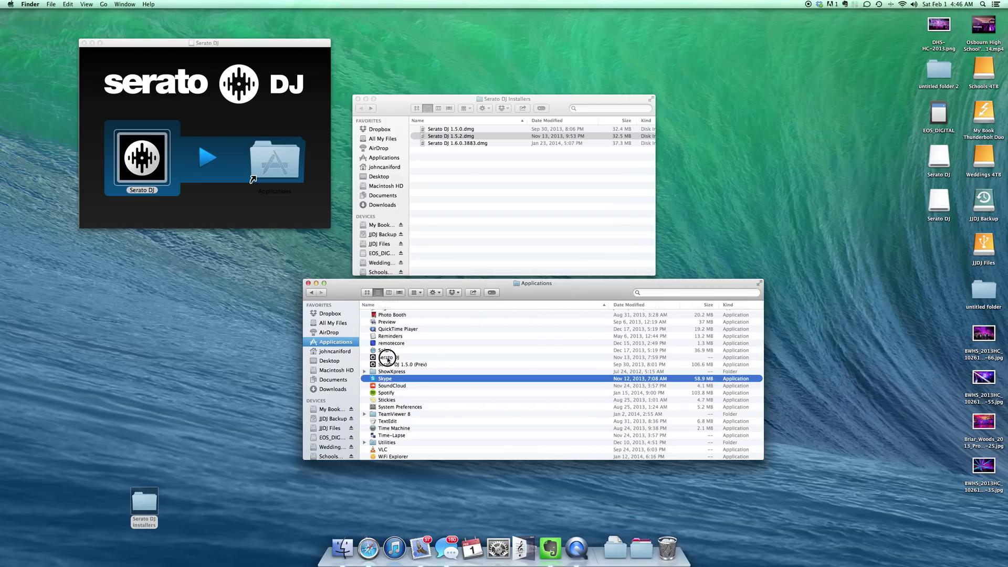
left_click(389, 358)
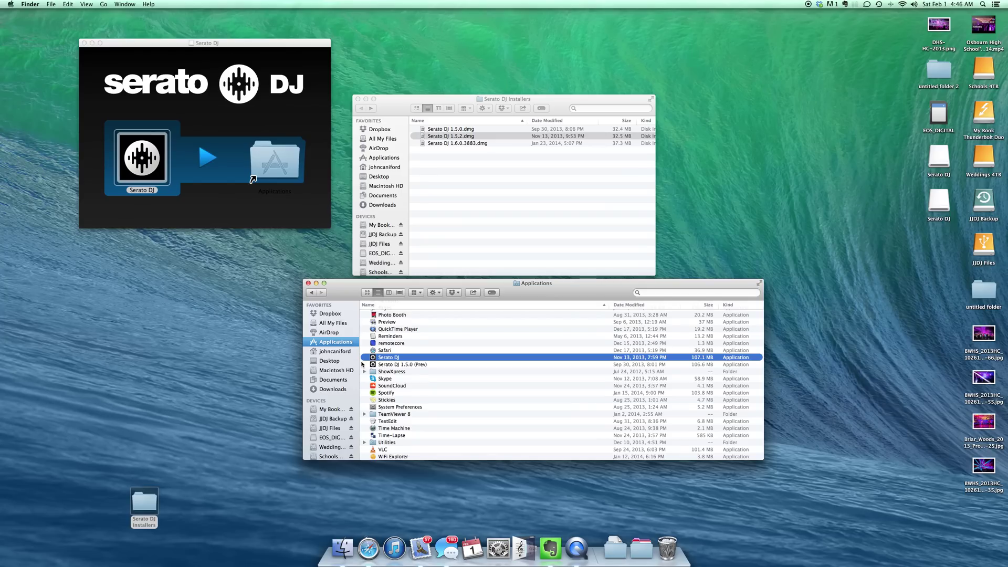
key("Right")
type("1.5.2")
left_click(446, 345)
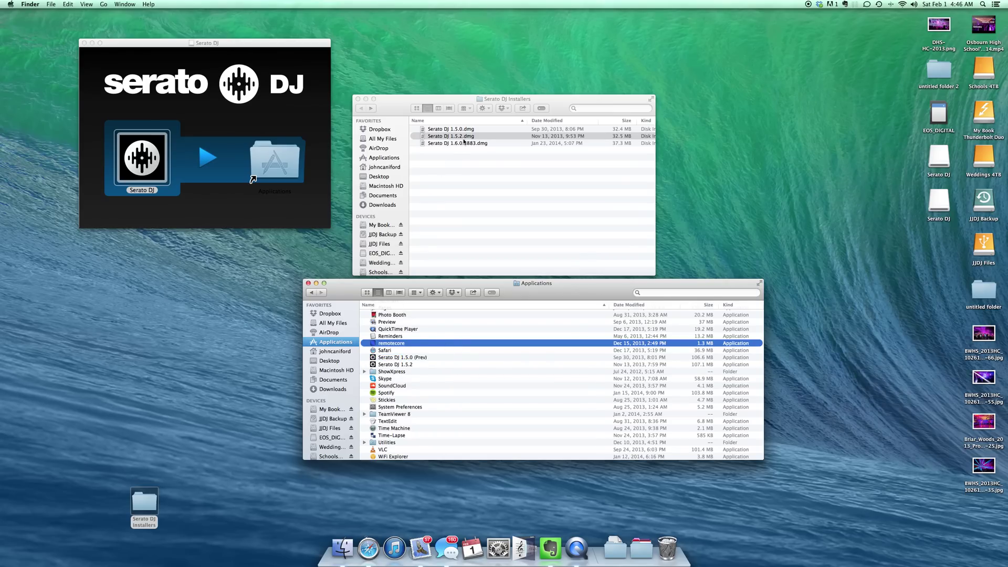
Mount the Serato DJ 1.6.0.3883 disk image, accept the licence, and copy Serato DJ into Applications
left_click(84, 43)
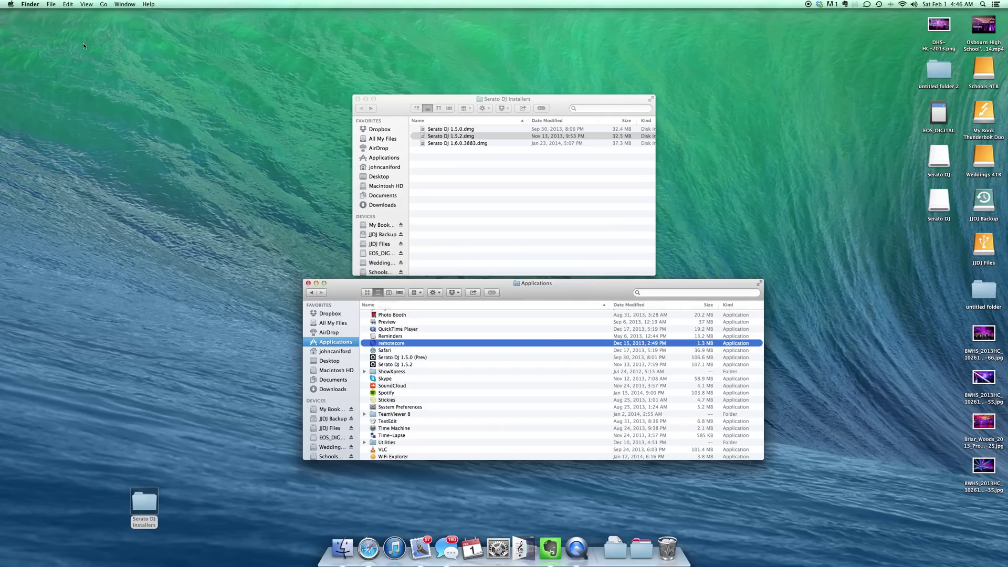
left_click(446, 149)
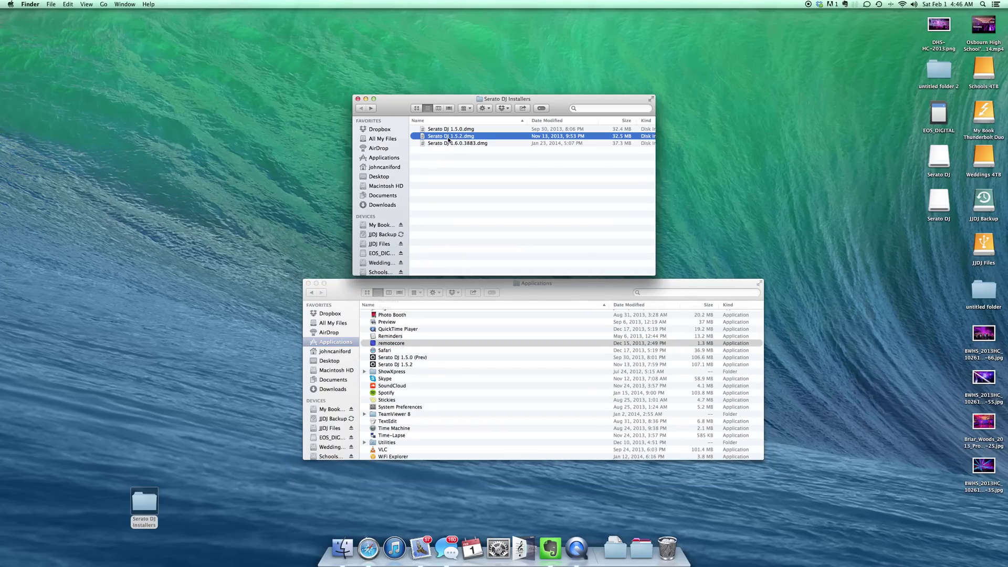
left_click(448, 144)
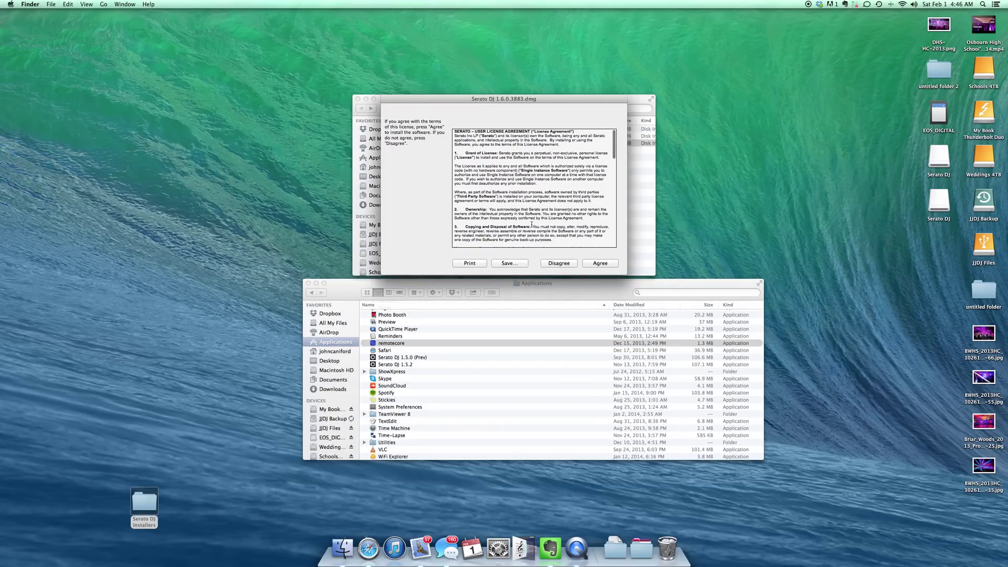
left_click(584, 264)
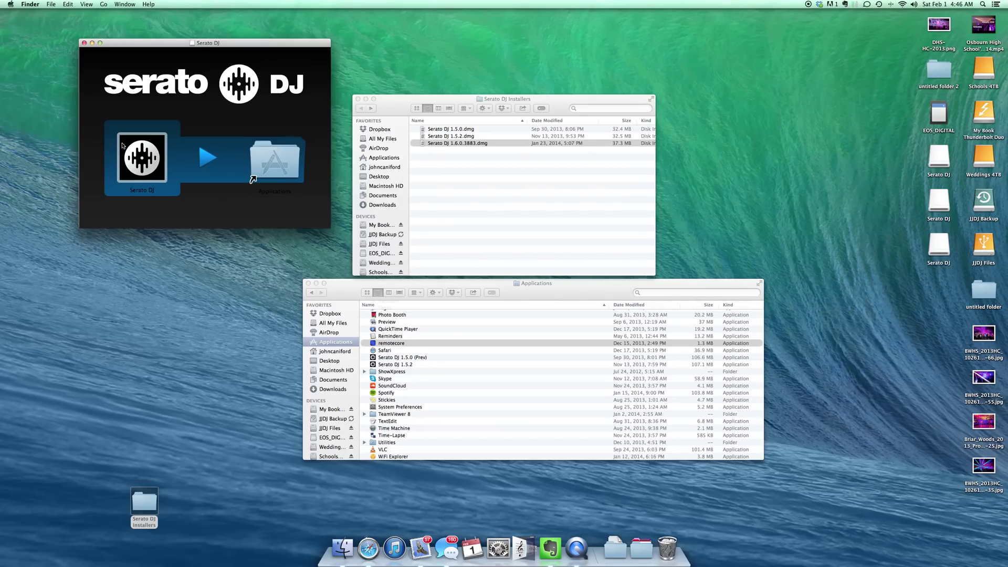
left_click_drag(122, 146, 274, 160)
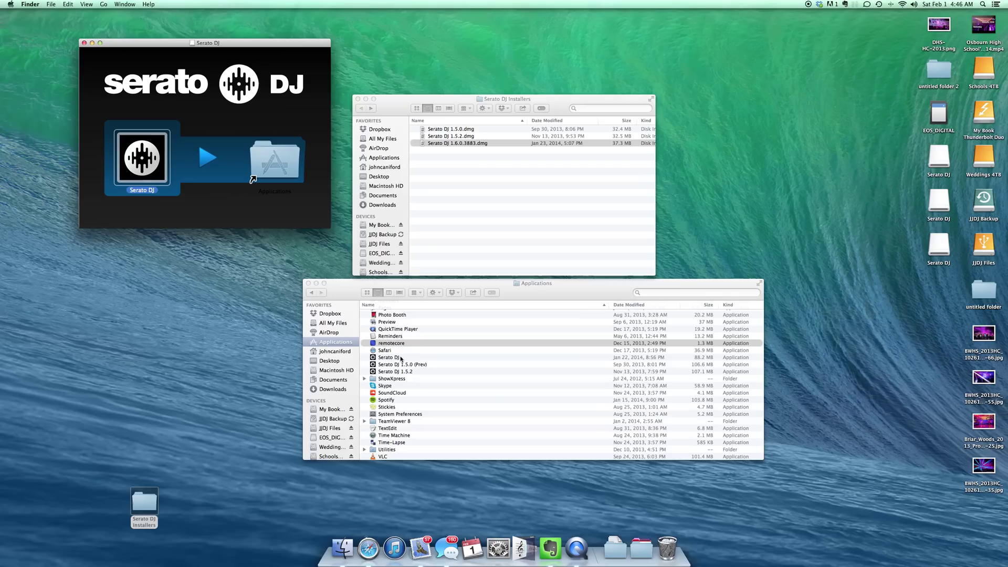
Rename the new copy 'Serato DJ BETA 1.6.0.3883' and show the Applications grid from the Dock
left_click(401, 358)
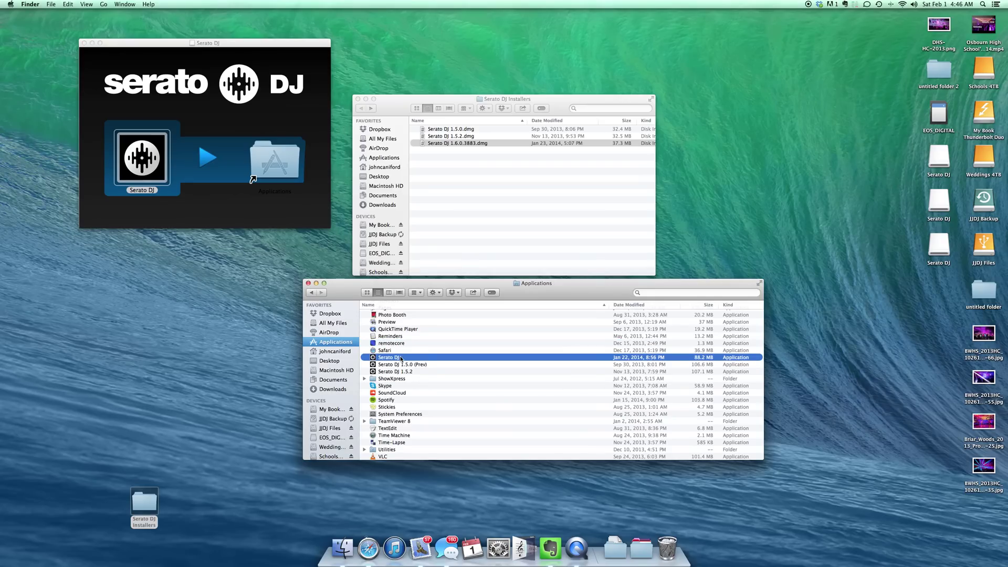
key("Return")
type("BETA 1.6.0.3883")
key("Return")
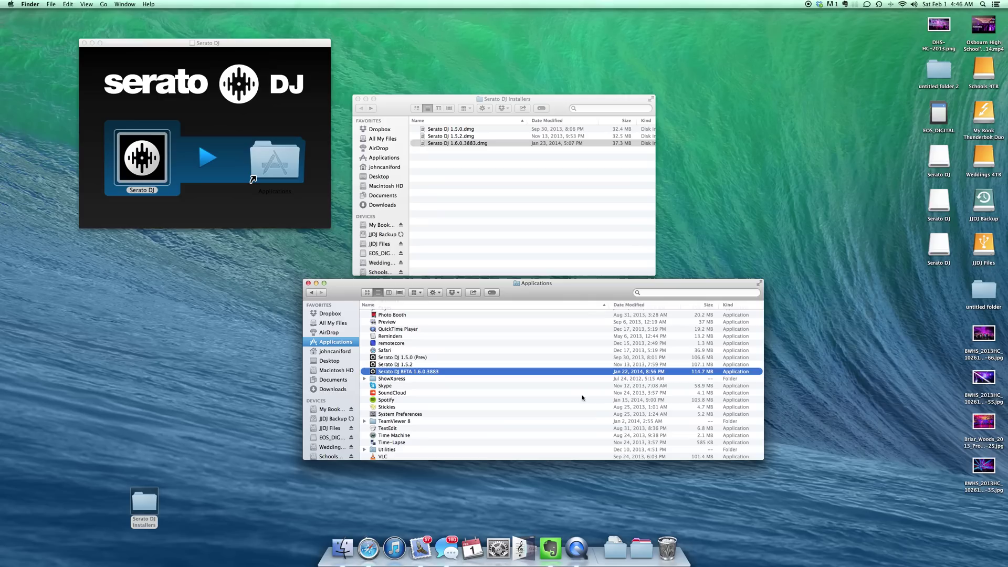
left_click(642, 548)
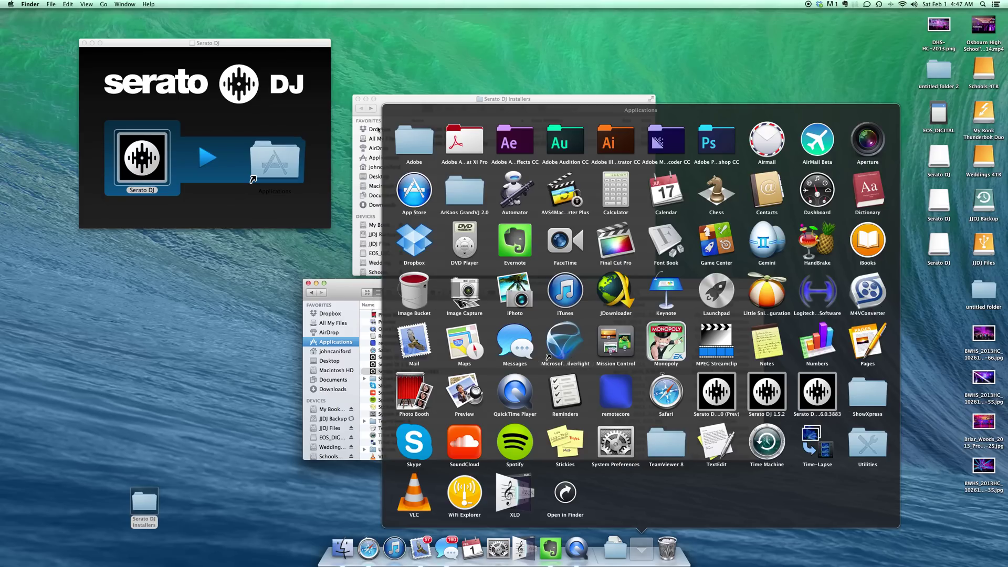
Dismiss the Applications icon grid via the Dock stack
left_click(645, 551)
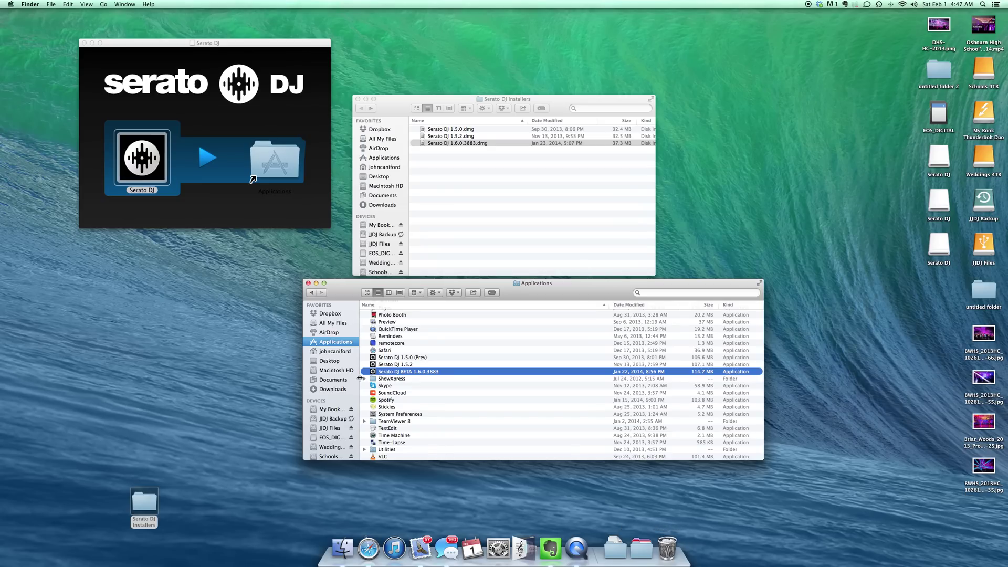
left_click(422, 357)
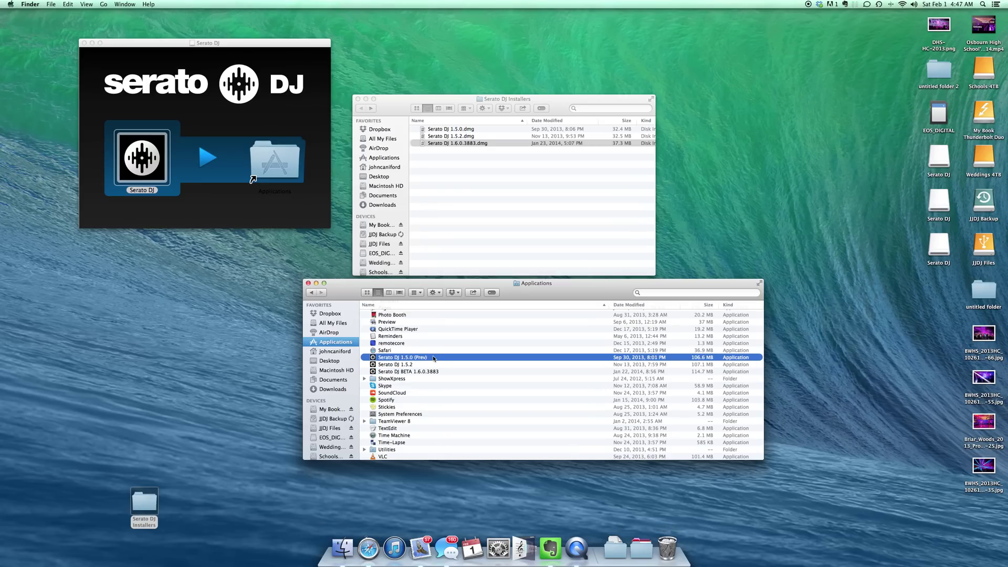